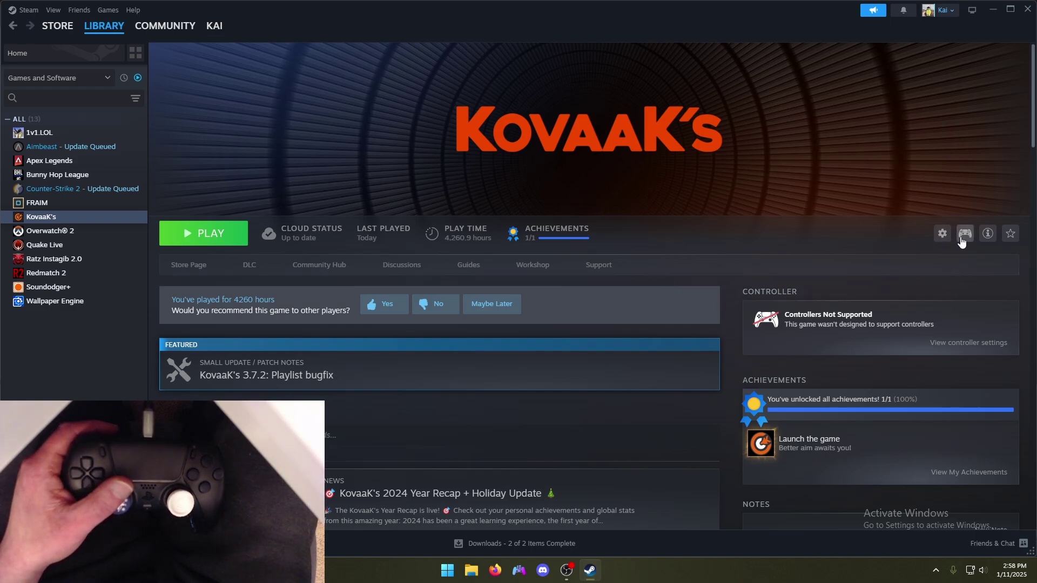
click(942, 234)
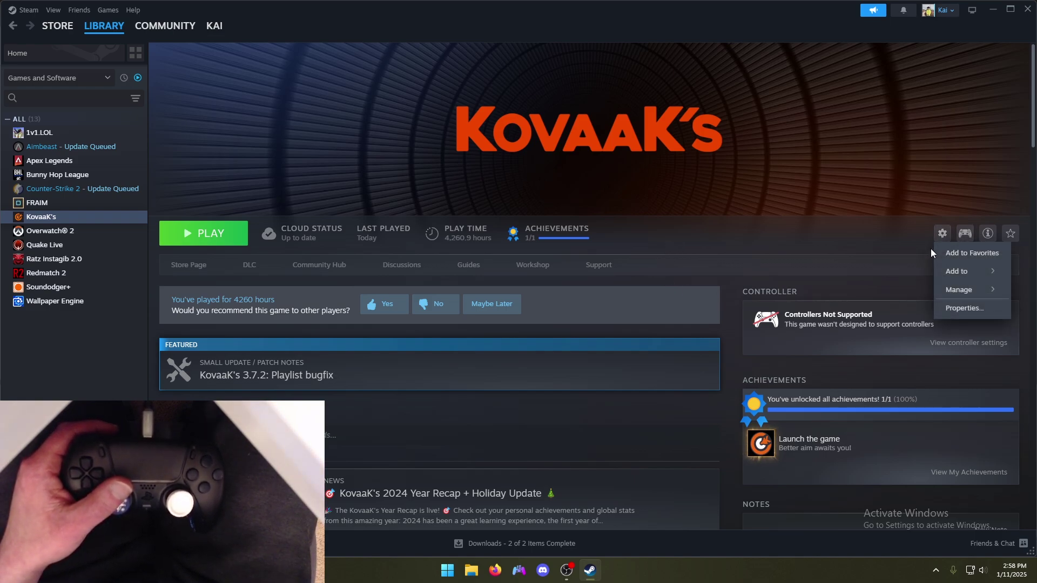
mouse_move(974, 292)
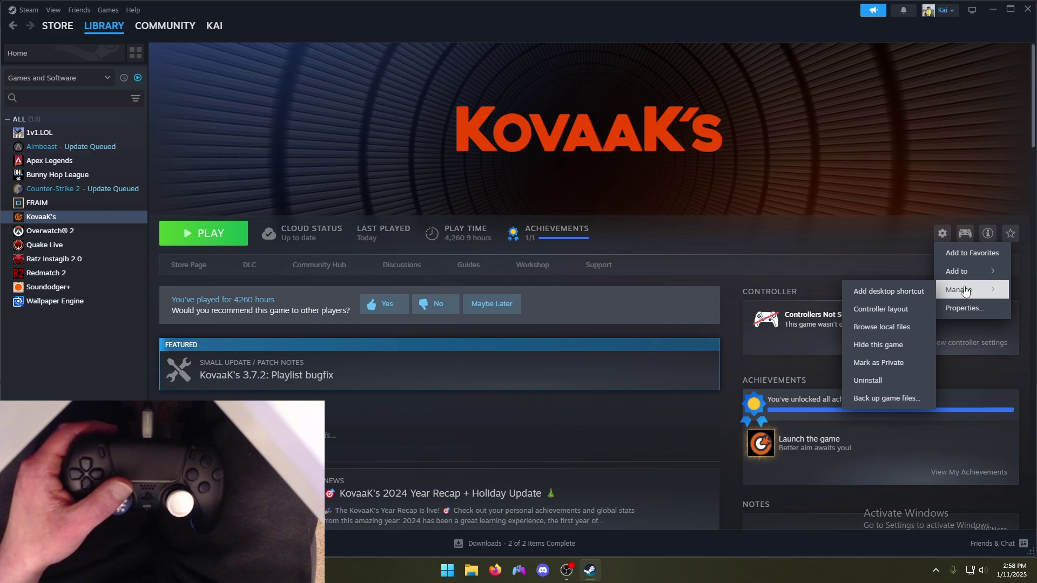
click(884, 316)
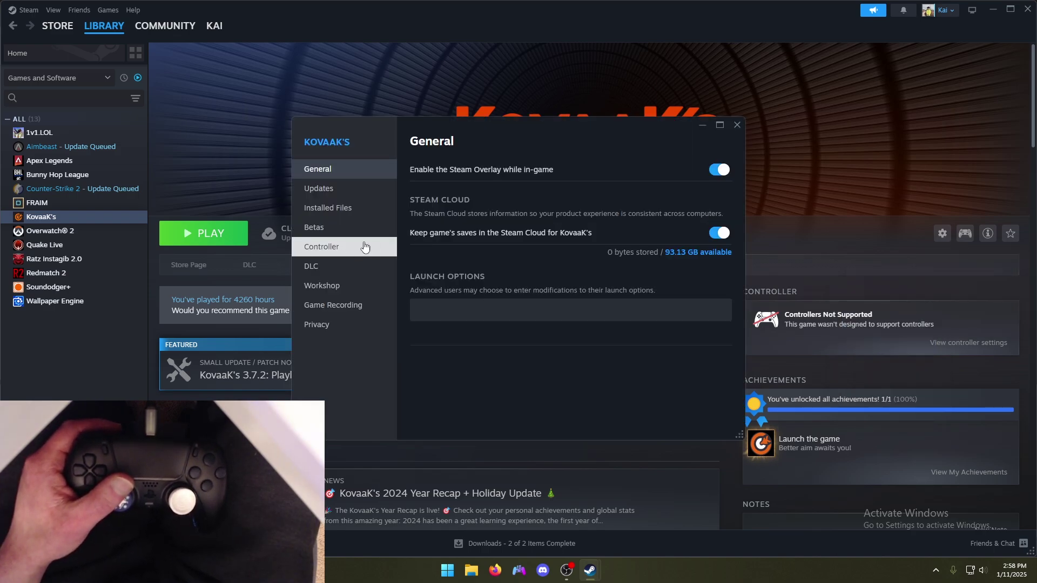
click(737, 125)
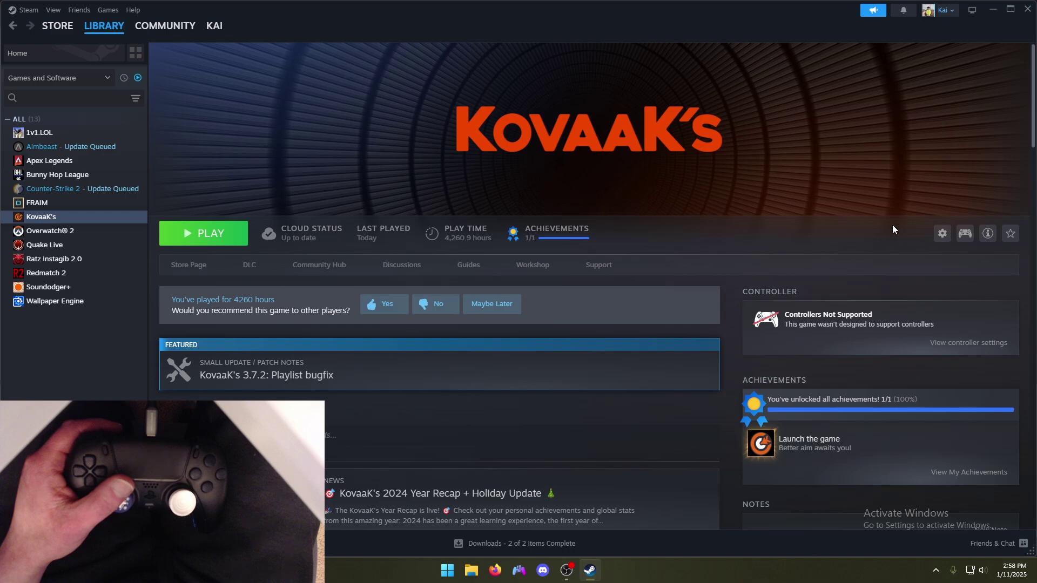
- Open the controller properties of KovaaK's, use the Enable Steam Input override, and bring up the game's controller layout settings
click(942, 234)
click(969, 309)
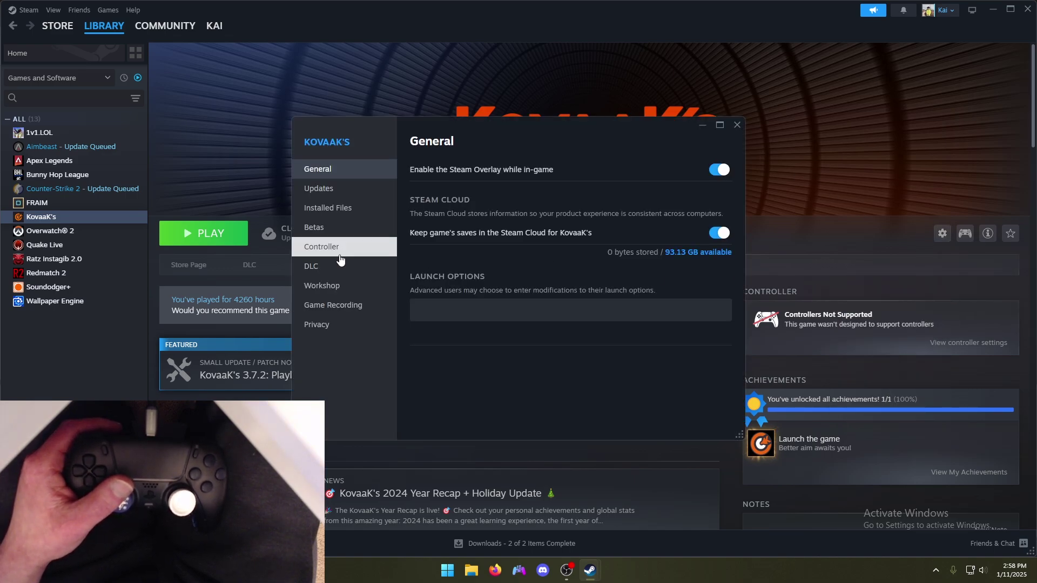
click(324, 249)
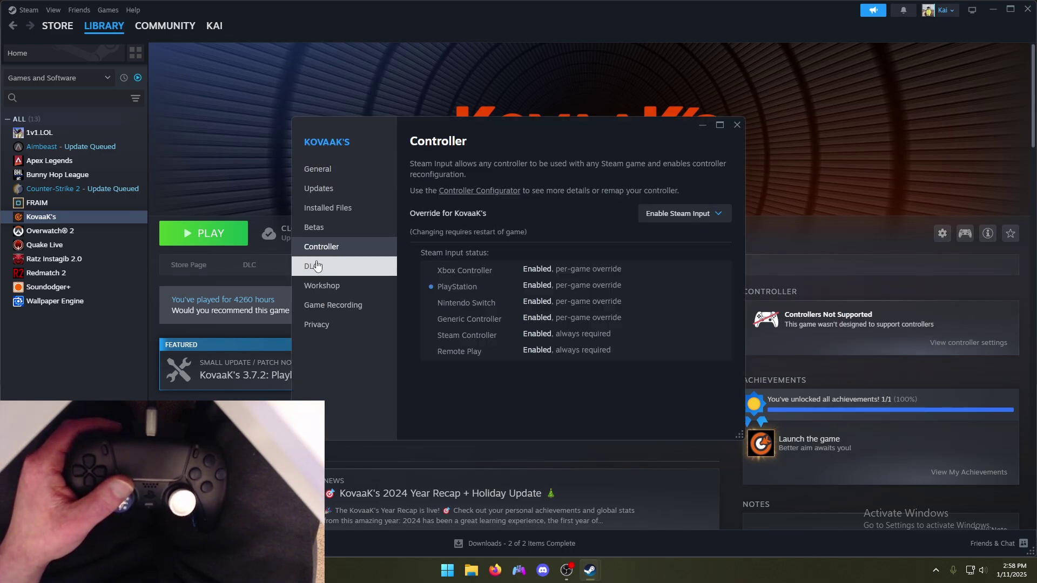
click(681, 214)
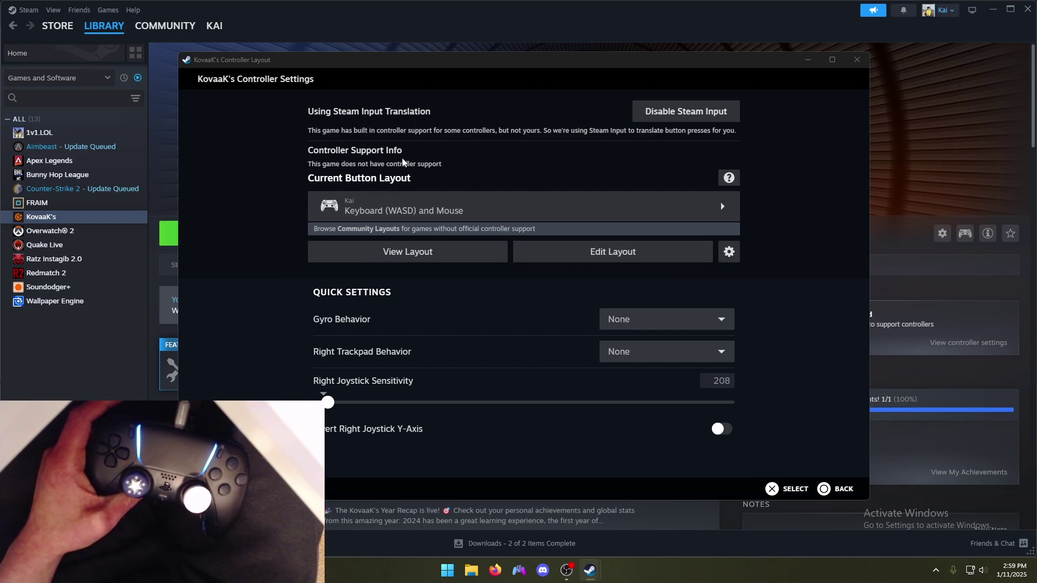
- Pick the Keyboard (WASD) and Mouse template from Valve's layouts and open the button layout for editing
click(381, 210)
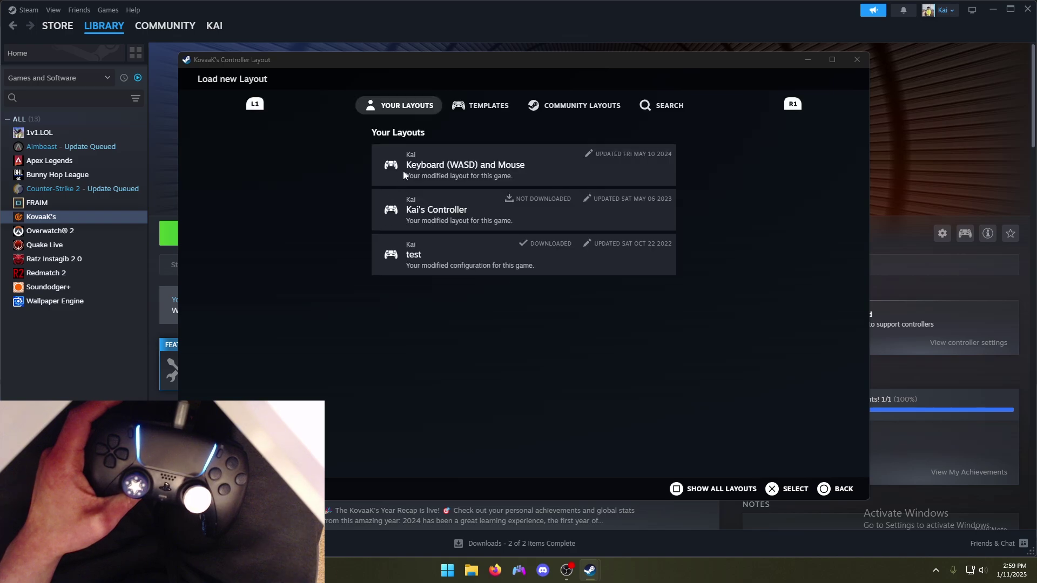
click(466, 113)
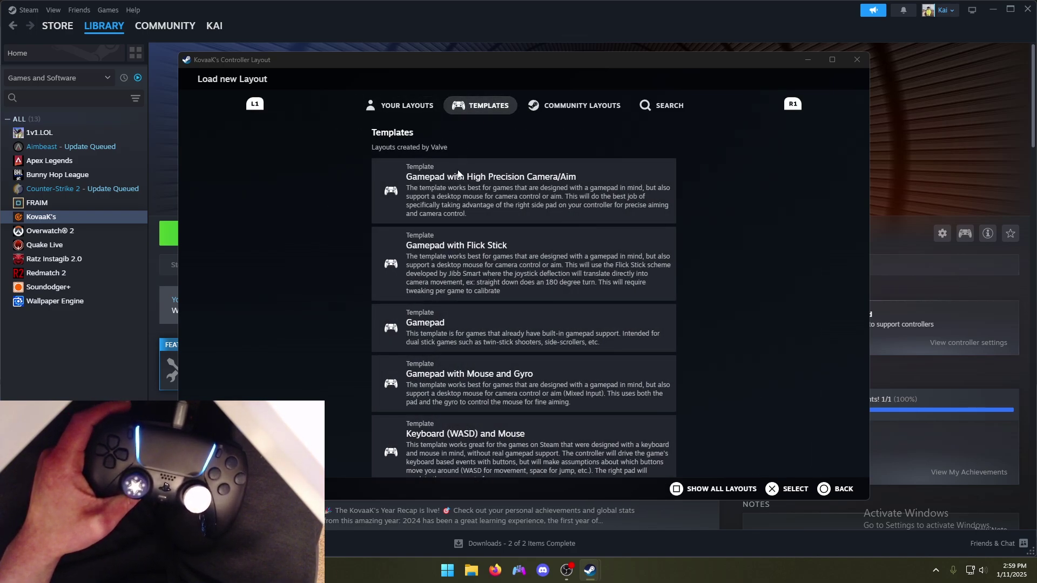
scroll(448, 354, down, 1)
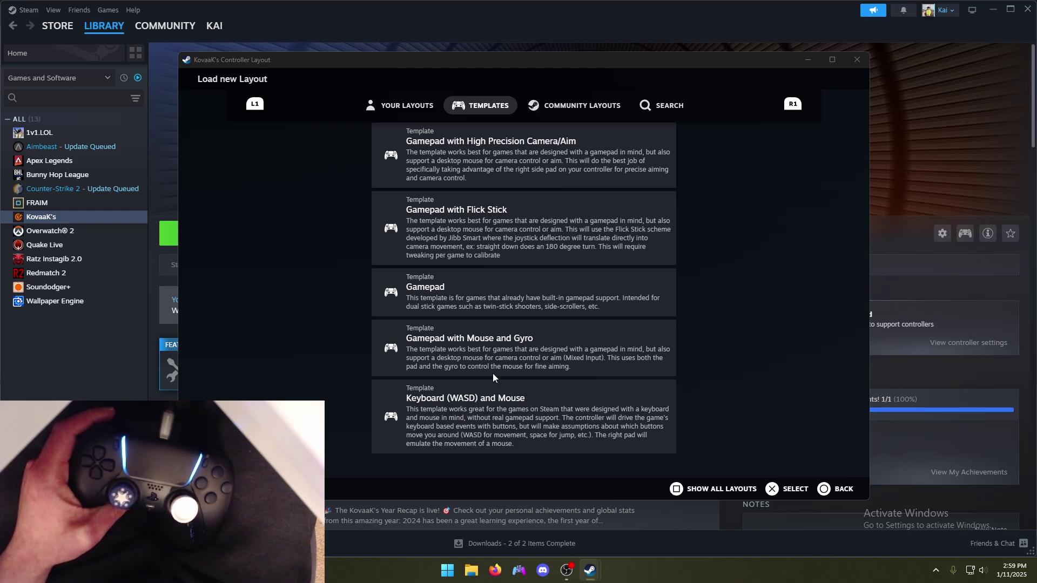
click(438, 411)
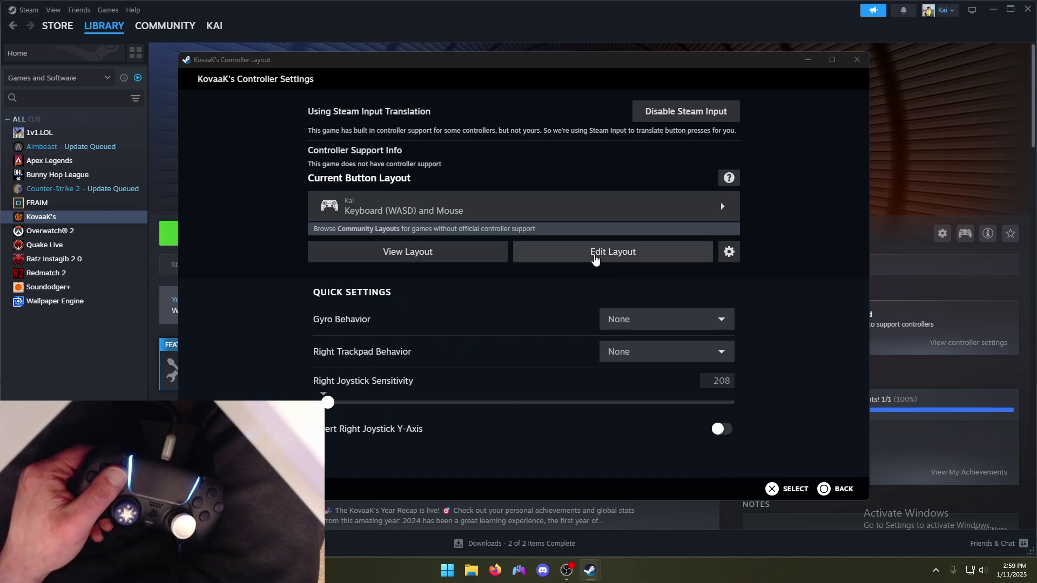
click(596, 261)
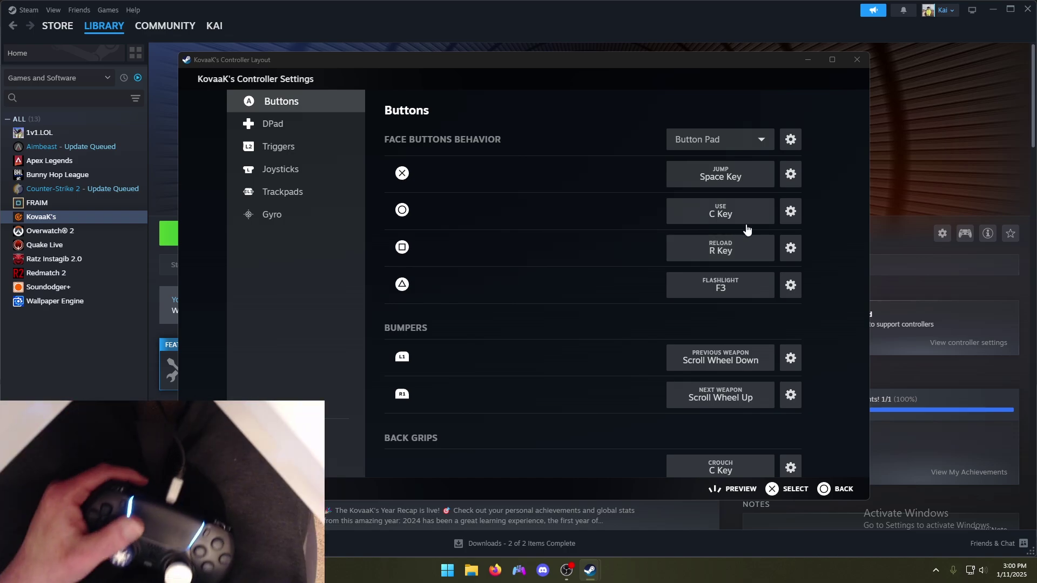
- Review the layout's gyro, trackpad and joystick bindings
click(295, 218)
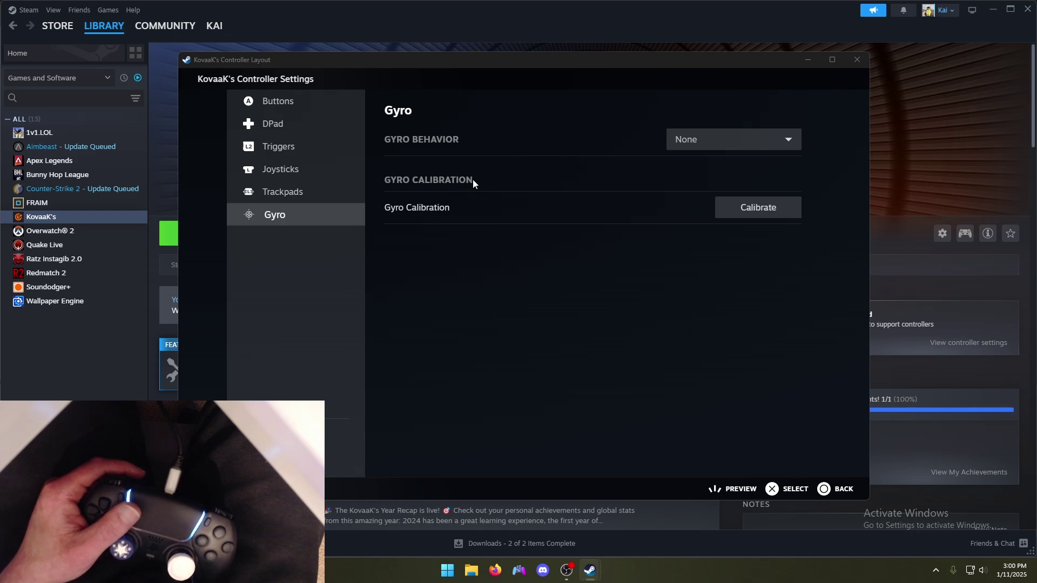
click(321, 201)
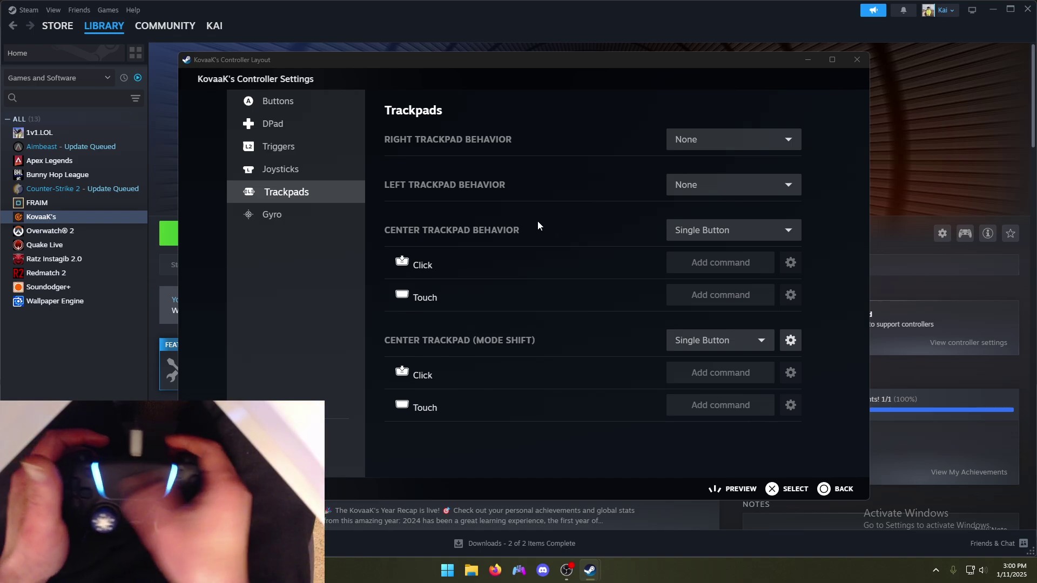
key(Up)
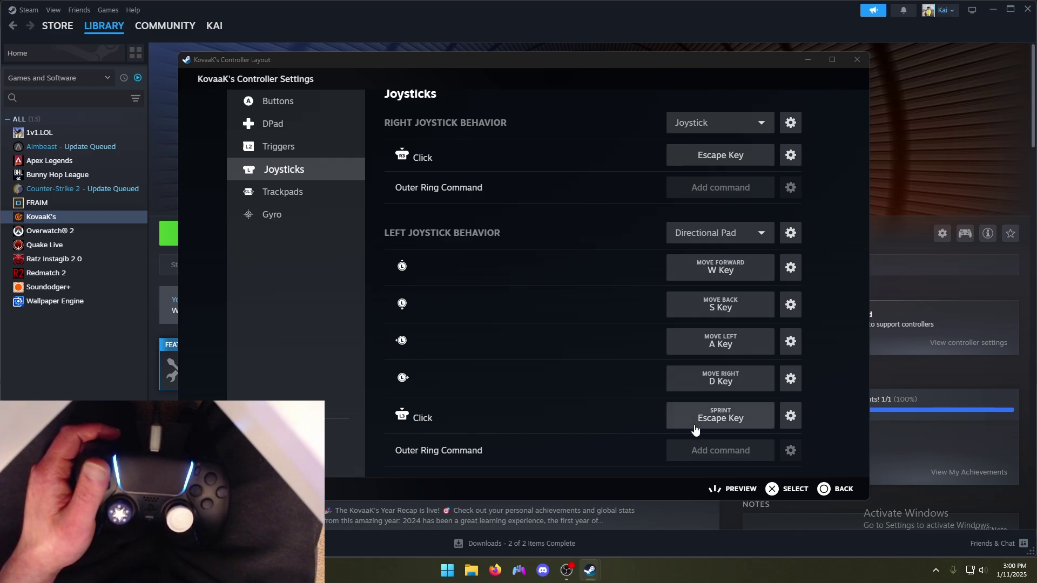
scroll(594, 398, up, 1)
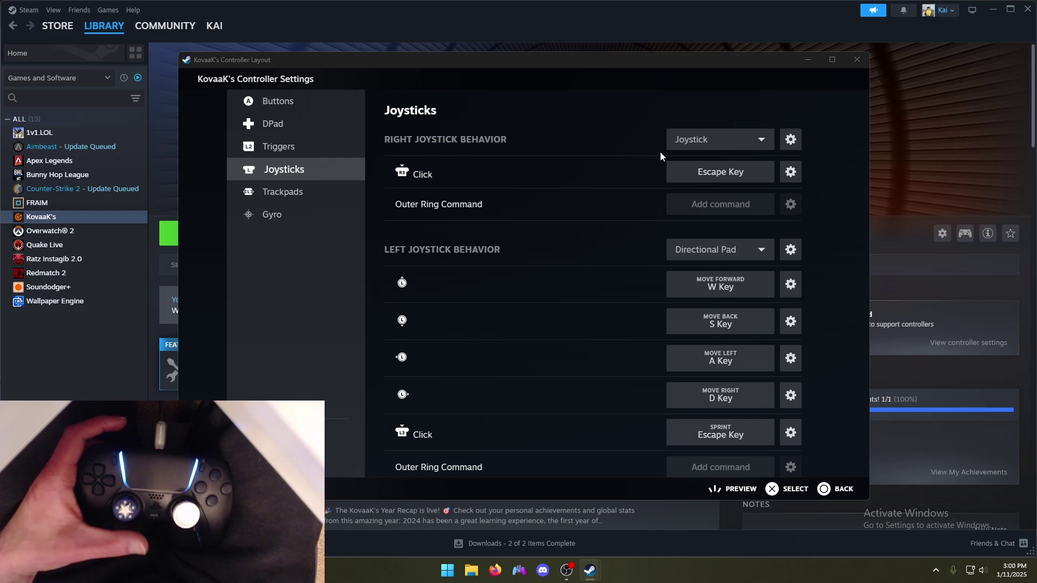
- Open the right joystick's settings and examine the available stick response curves without changing the selection
click(786, 142)
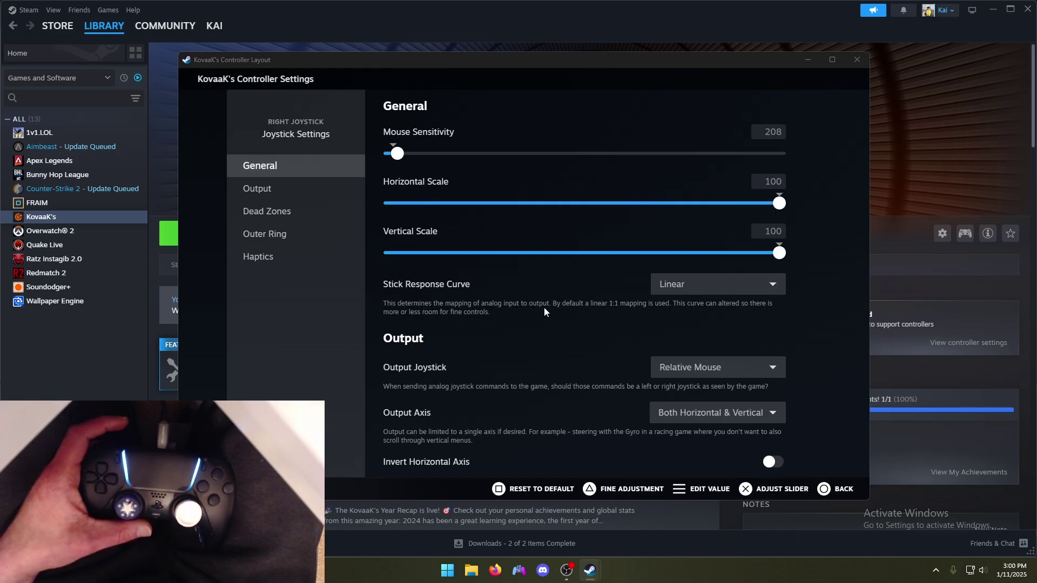
click(697, 286)
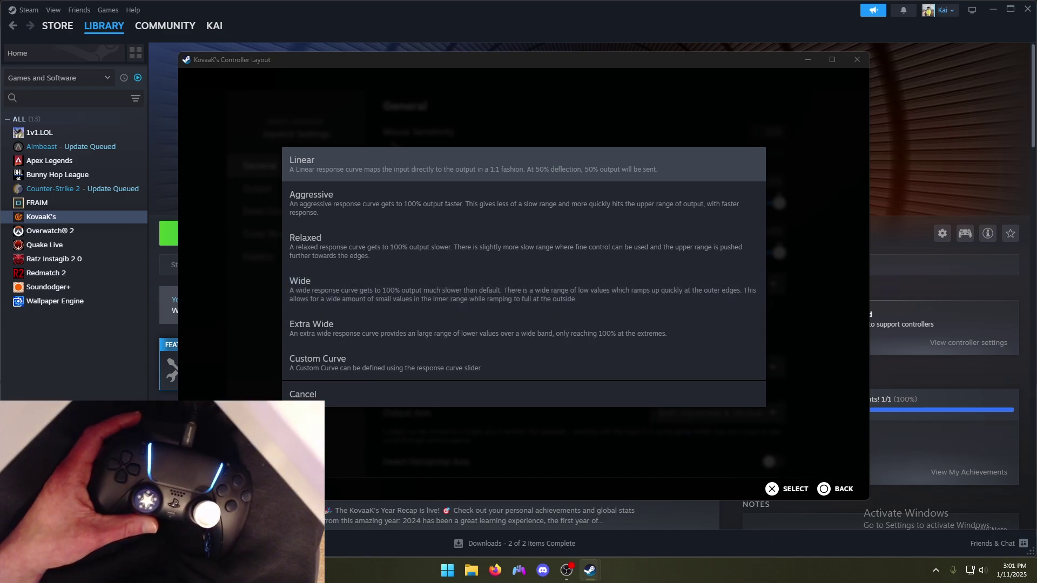
click(301, 395)
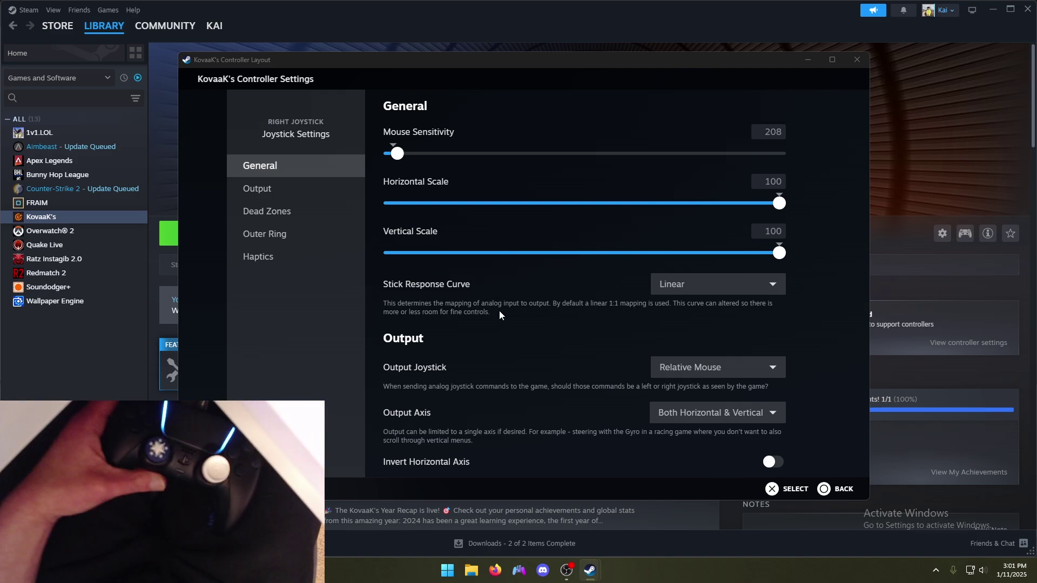
- Set the right joystick's deadzone source to Custom and review its output, dead zone shape and advanced deadzone options
key(Down)
key(Down)
key(Down)
key(Down)
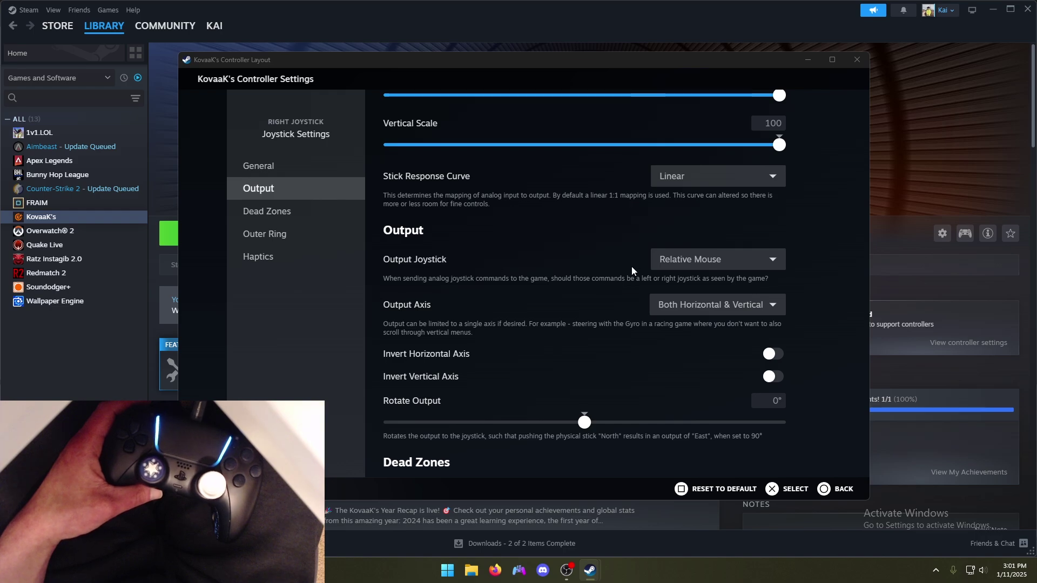
scroll(630, 267, down, 1)
scroll(594, 249, down, 4)
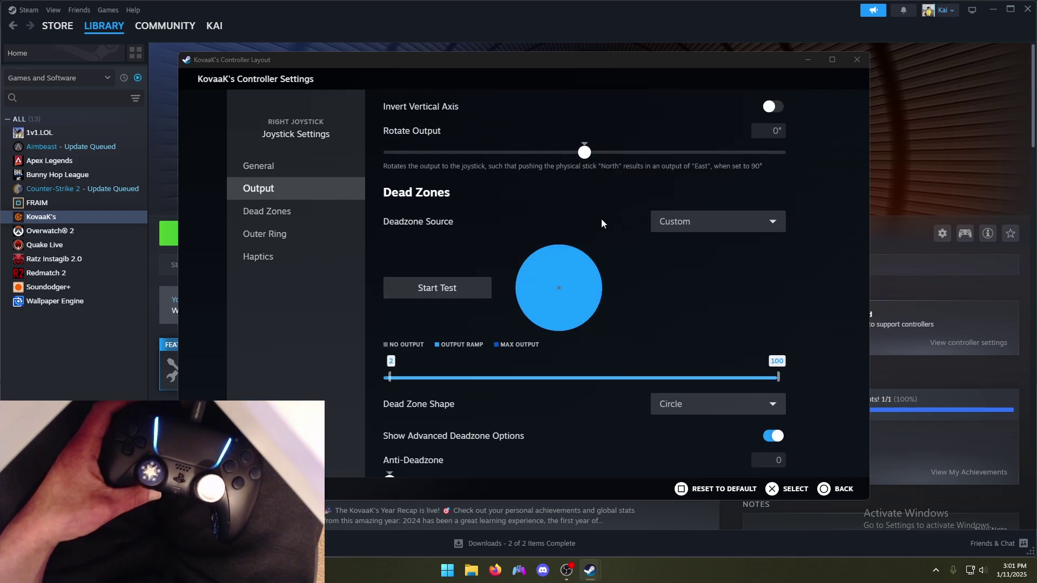
scroll(615, 219, up, 1)
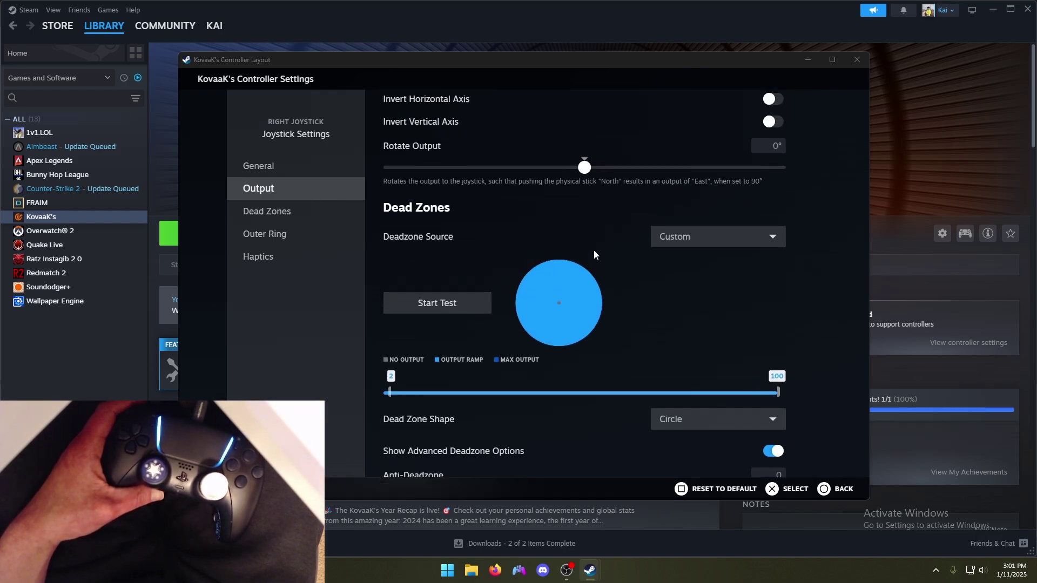
click(674, 274)
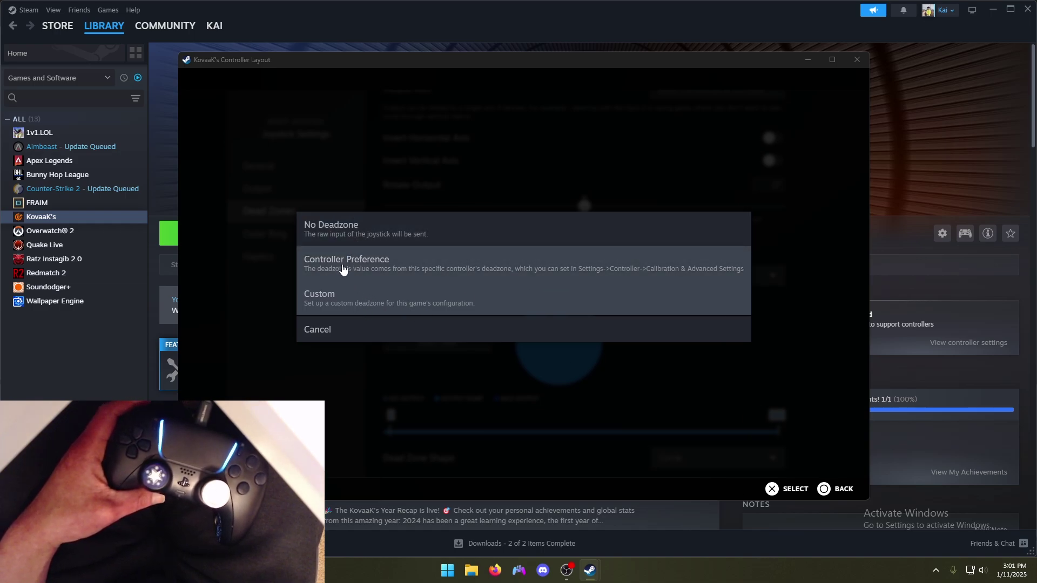
click(320, 297)
scroll(540, 314, down, 2)
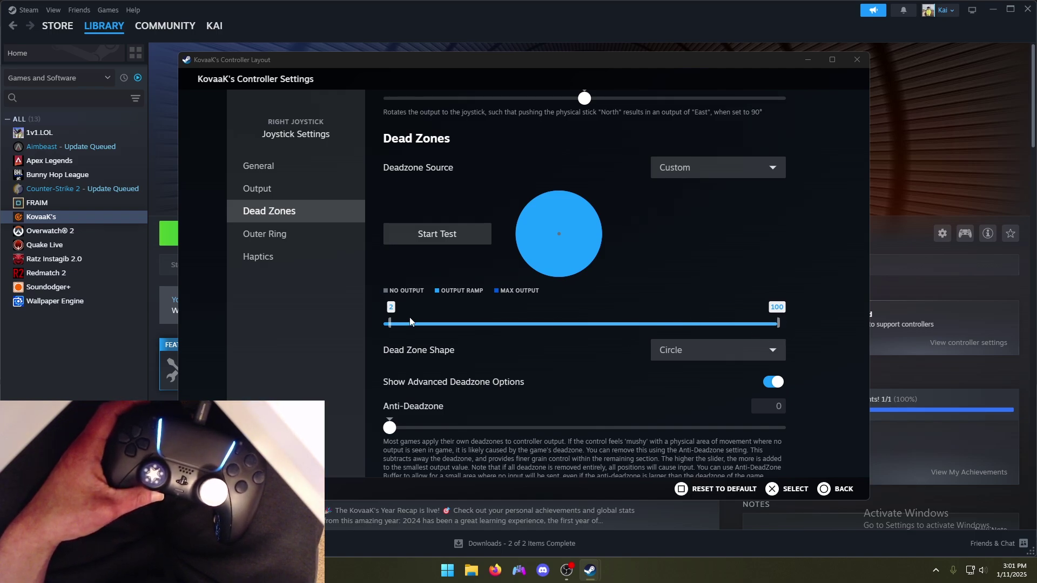
scroll(400, 327, down, 1)
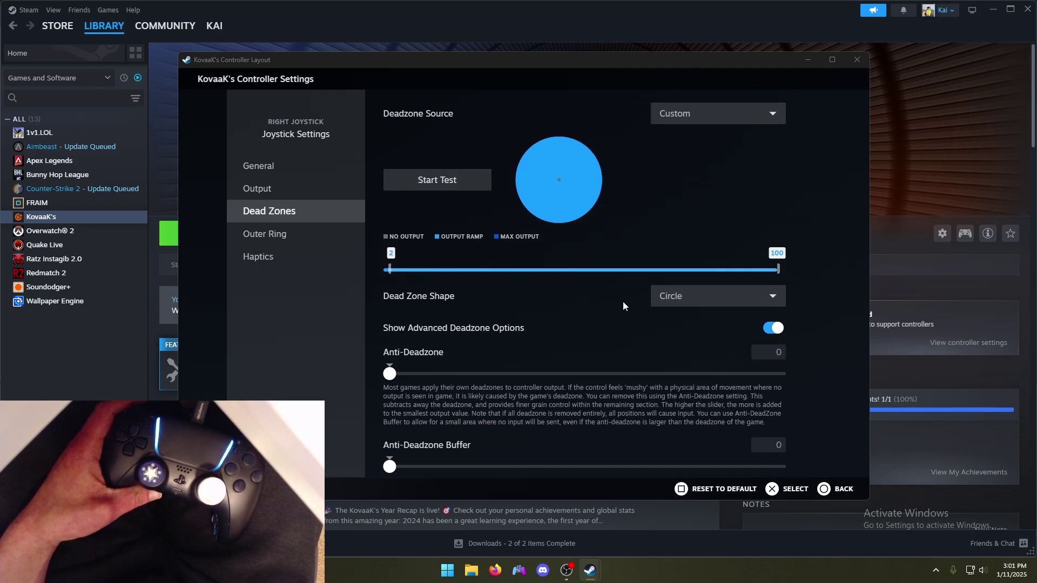
scroll(594, 314, down, 5)
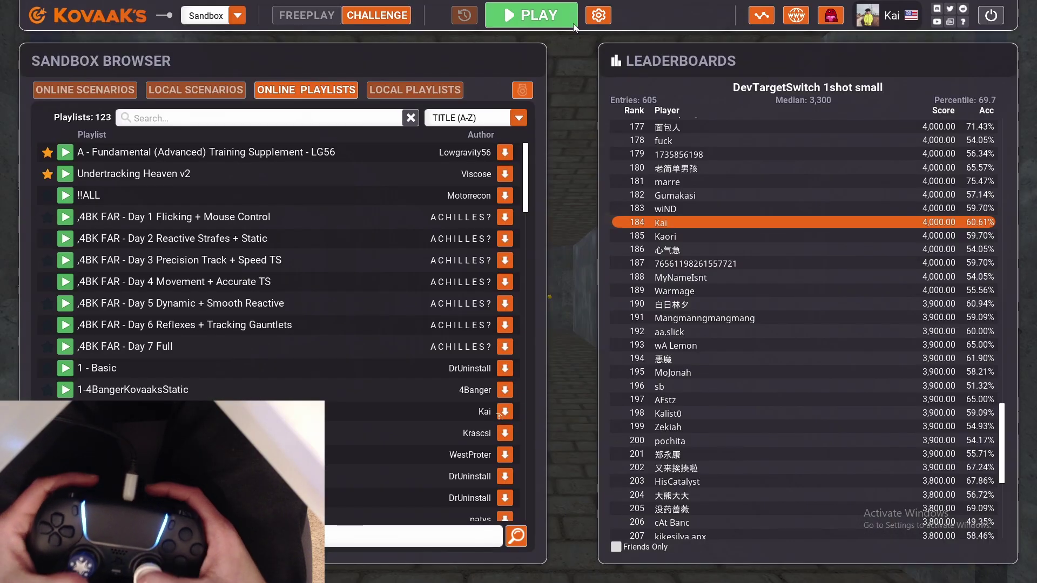
- In KovaaK's, open the main settings and look through the available sensitivity scales without choosing another one
click(598, 22)
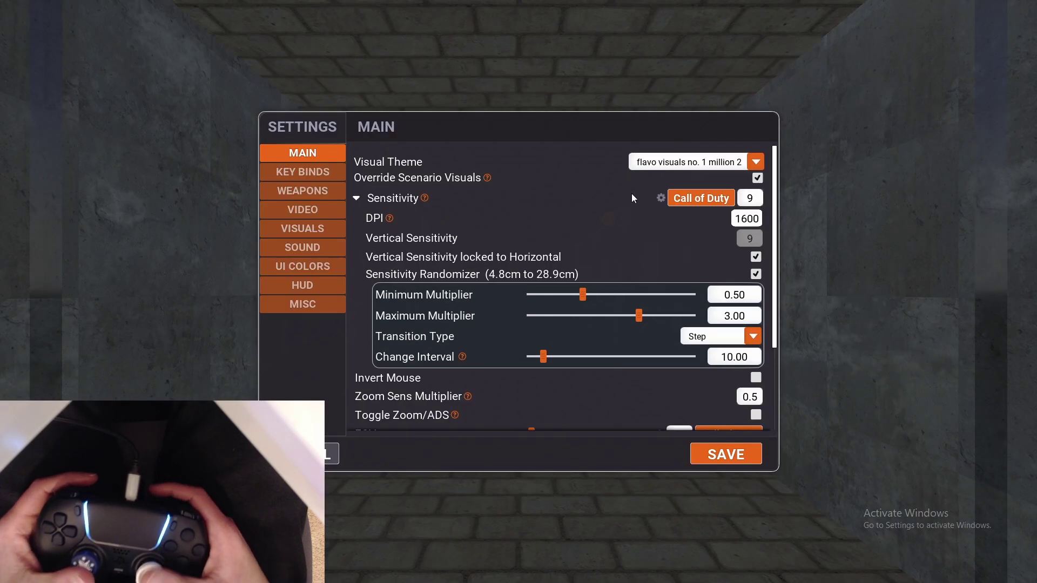
click(701, 199)
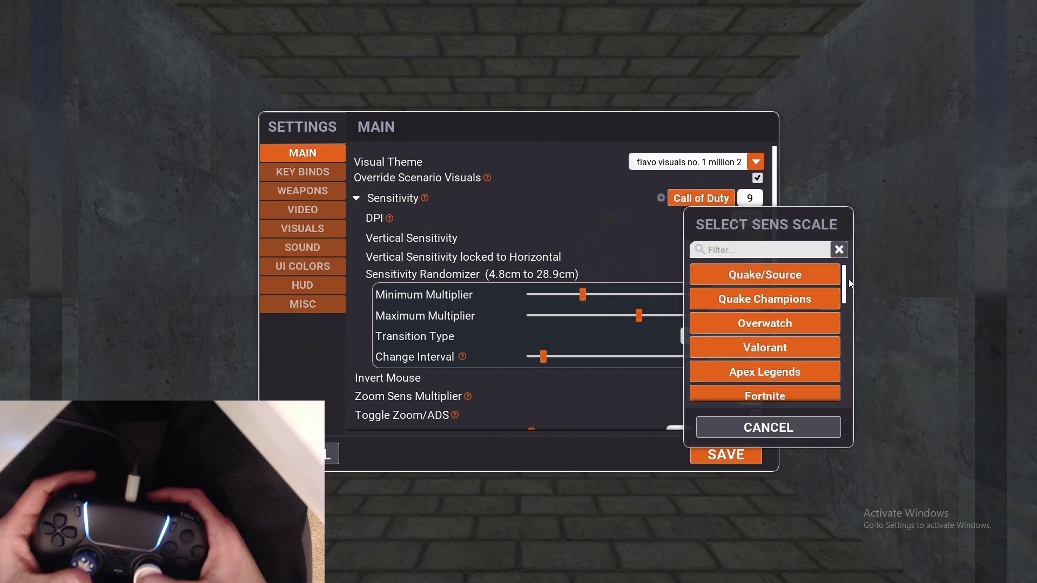
scroll(852, 340, down, 4)
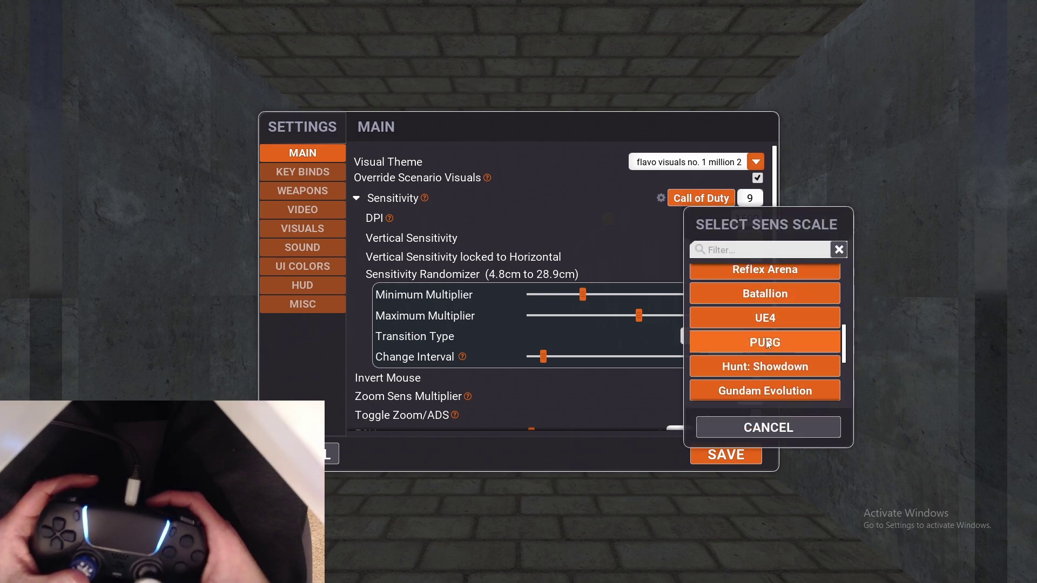
drag(846, 349, 825, 291)
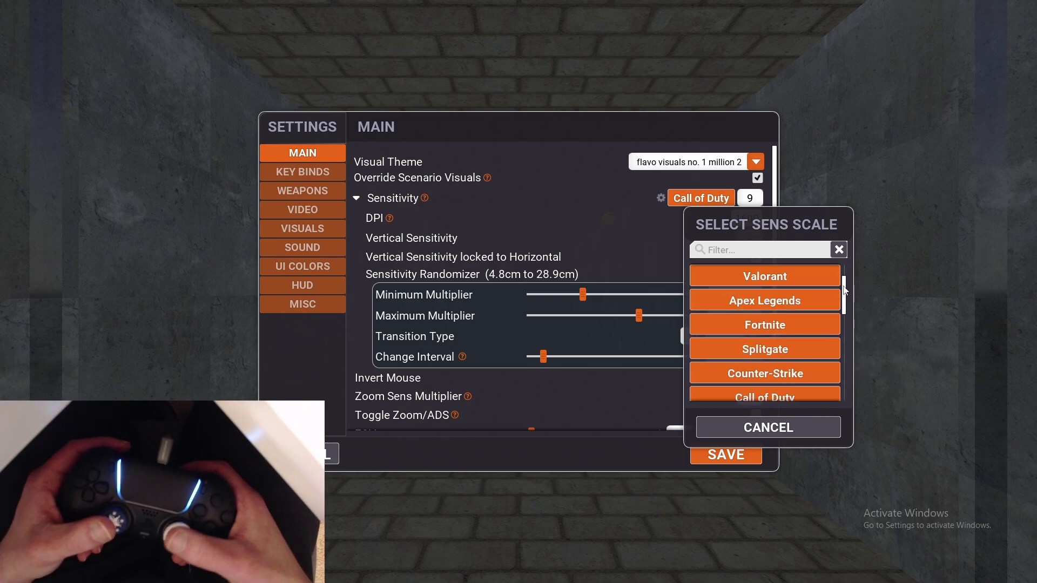
click(768, 427)
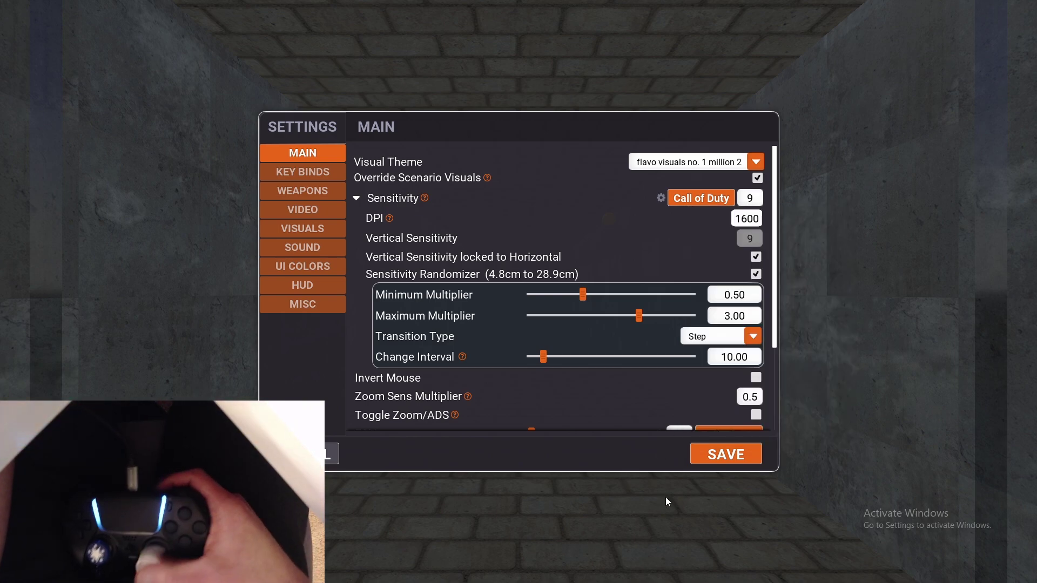
- Save the game settings and play the DevTargetSwitch 1shot small challenge with the controller
click(697, 455)
click(516, 24)
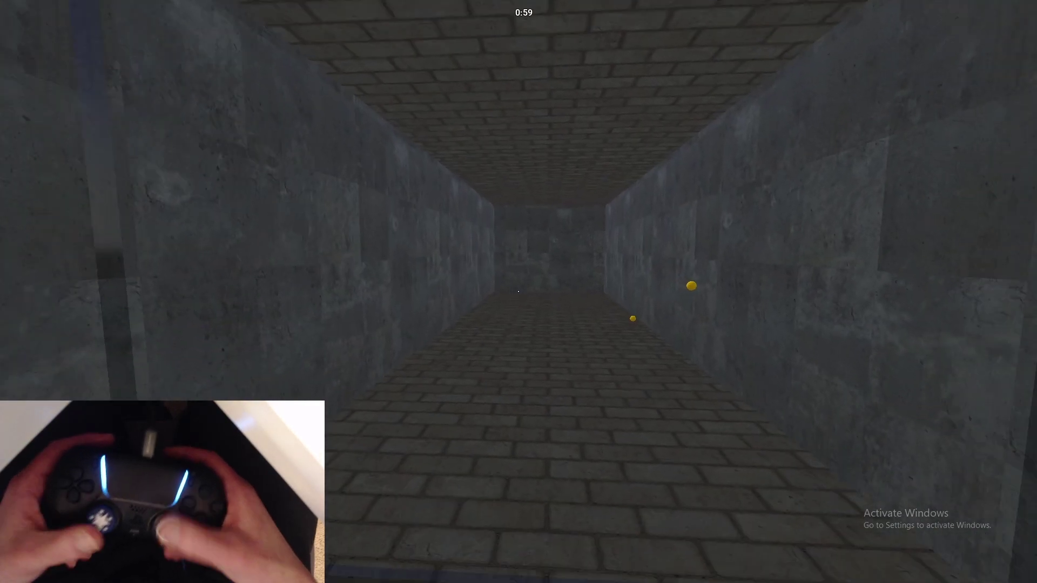
key(Escape)
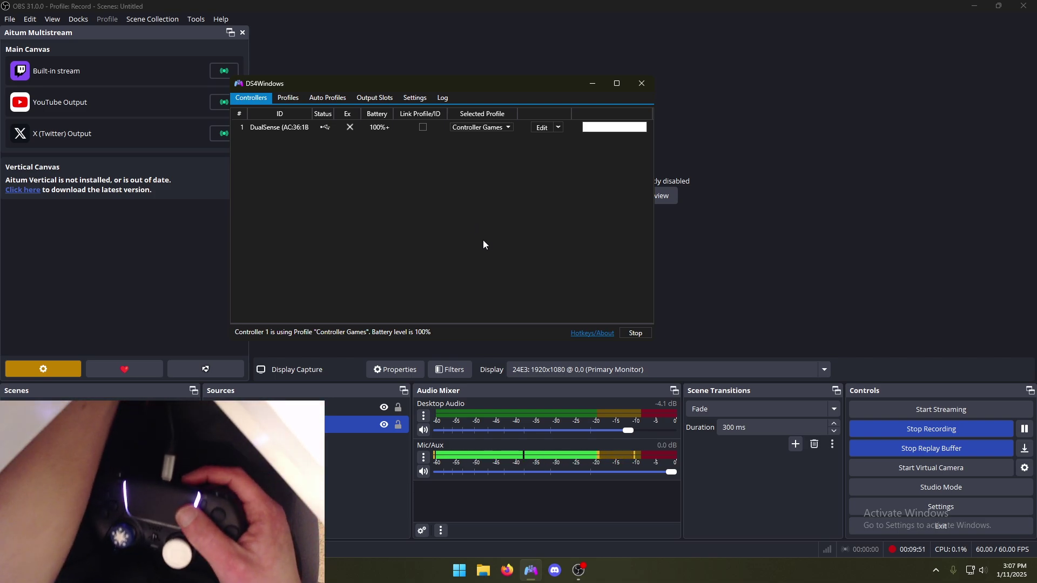
- In DS4Windows, set the DualSense controller's selected profile to Pc Games
click(478, 127)
click(465, 145)
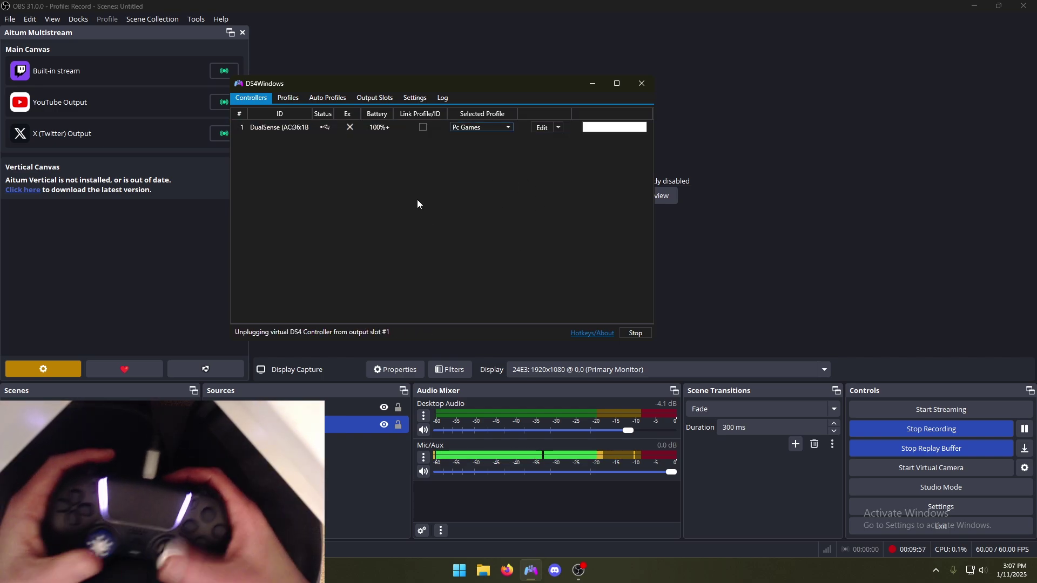